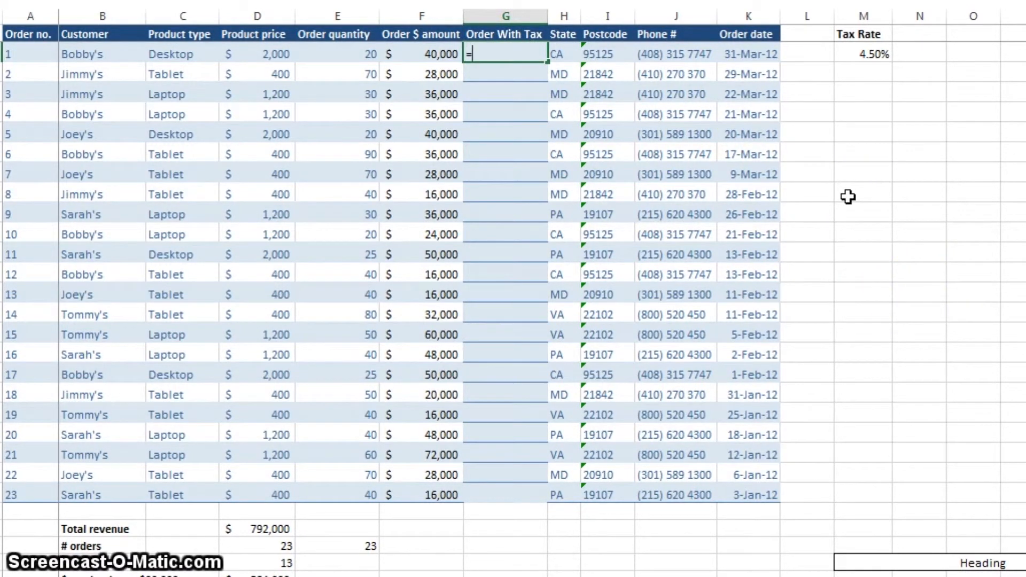
Step: Build the formula =F2*(1+M2) in the Order With Tax cell for order 1
key("Left")
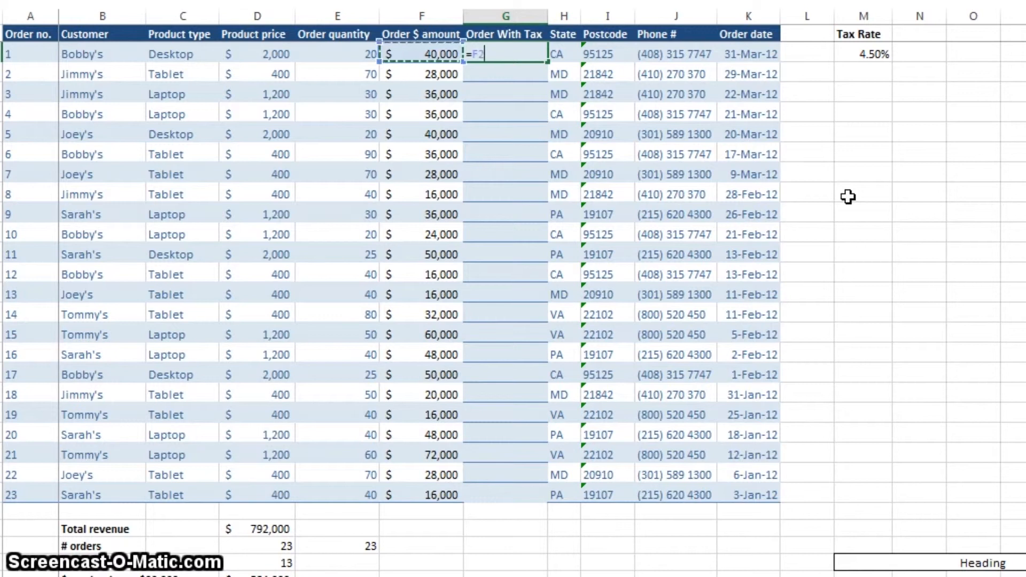
type("*(1+I2")
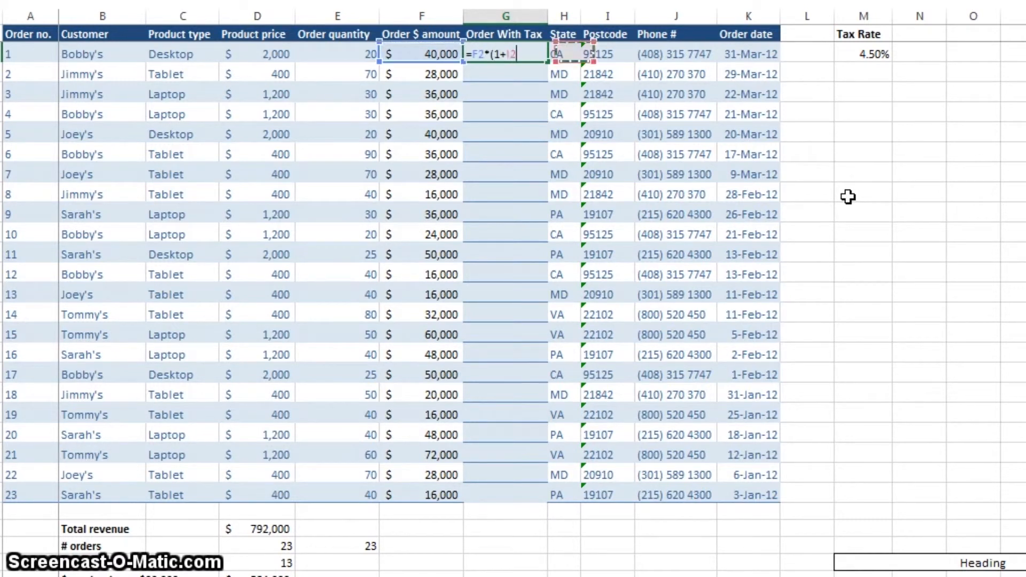
key("Right")
key("Right")
key("Right")
key("Right")
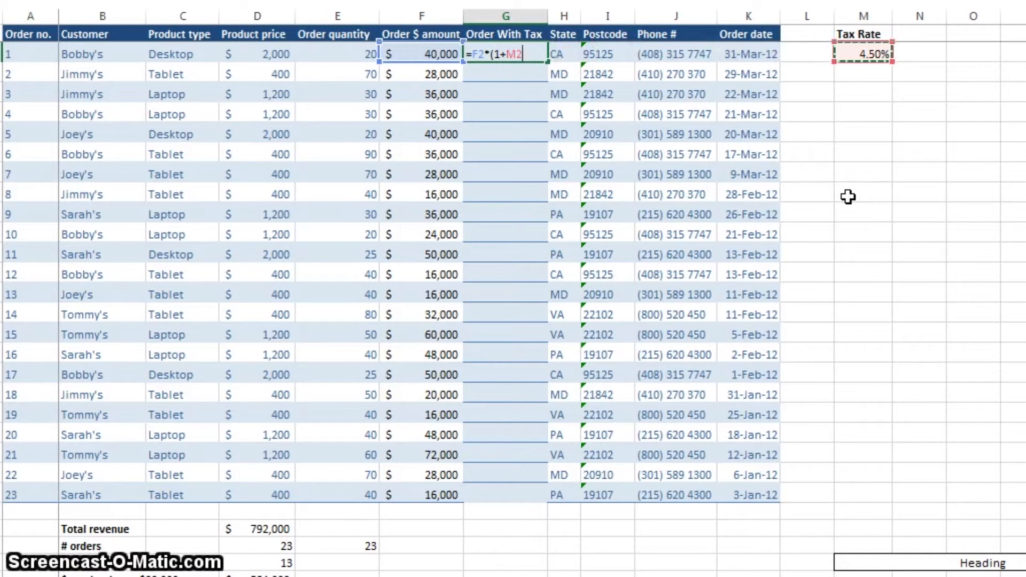
type(")")
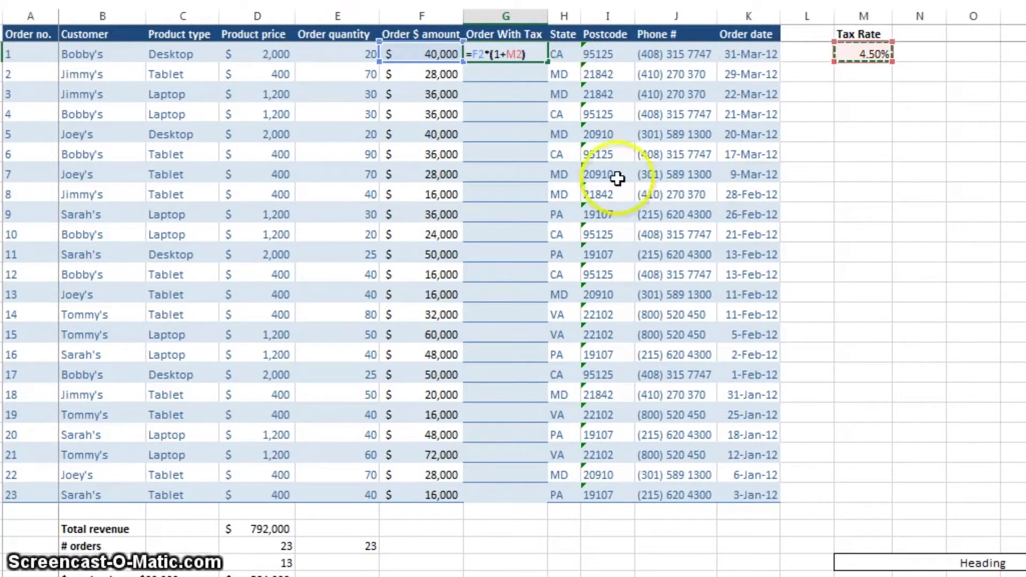
Step: Lock the row of the tax rate reference as M$2 in order 1's formula and commit it
left_click(516, 54)
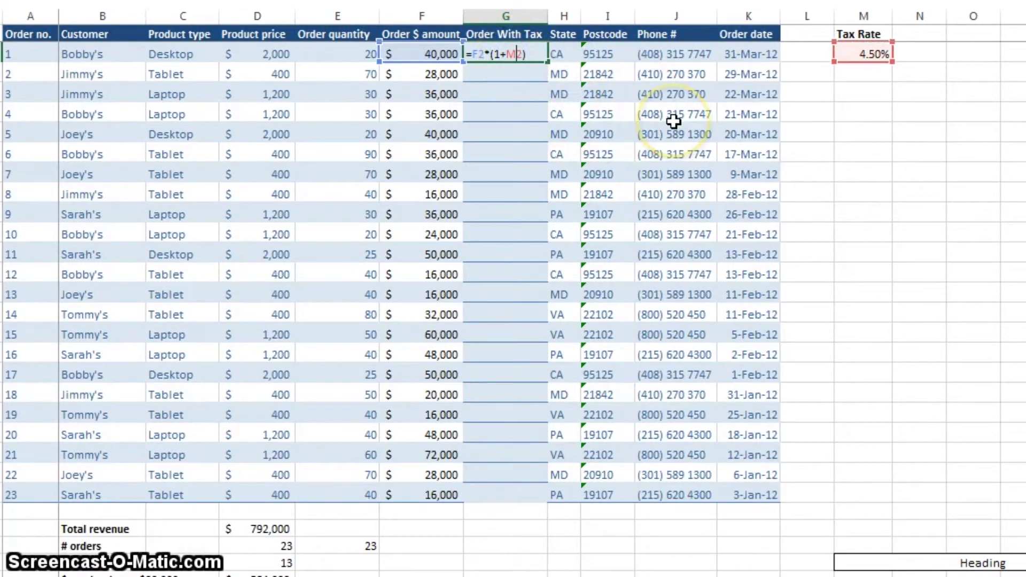
key("Left")
key("Left")
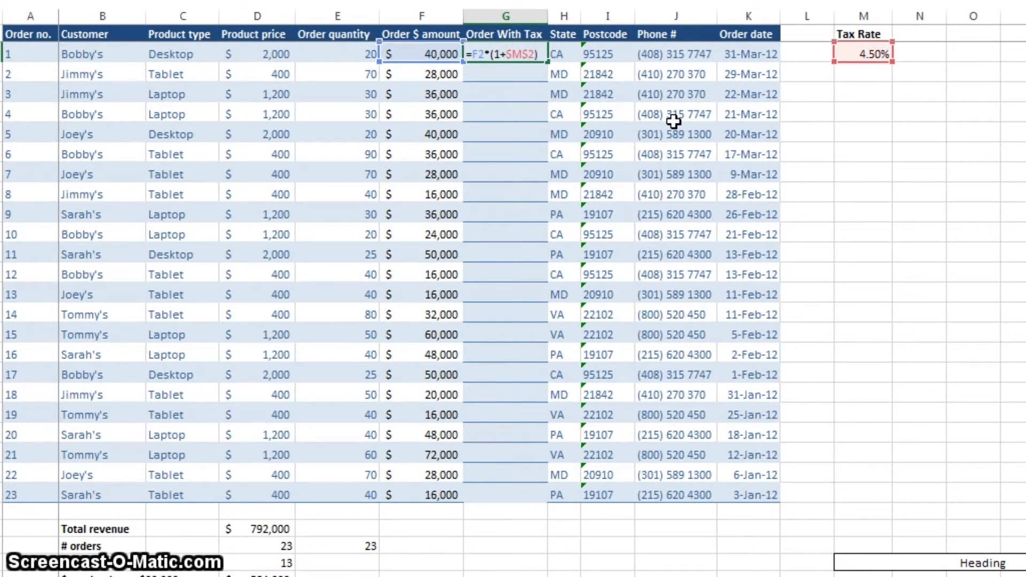
left_click(527, 50)
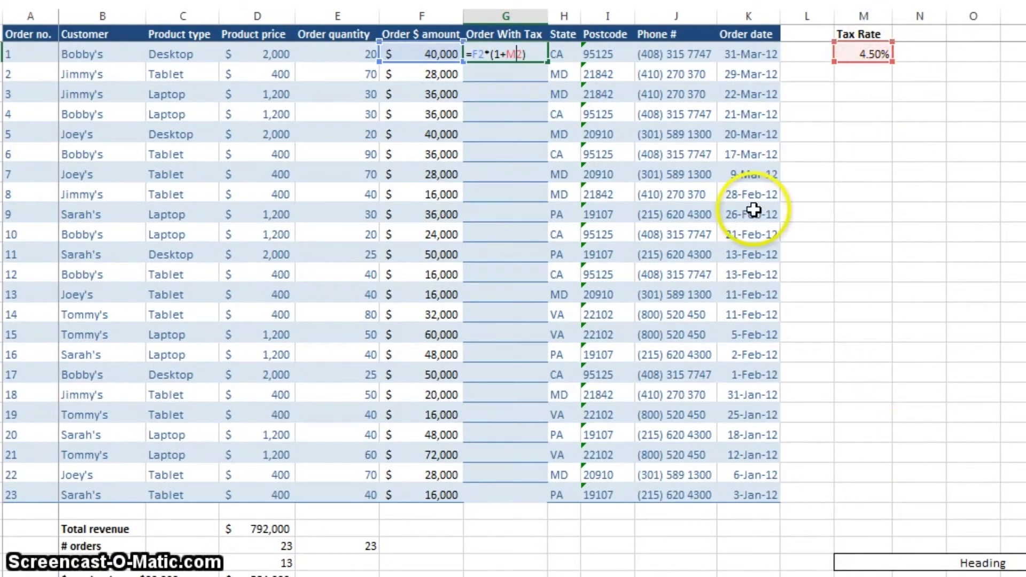
type("$")
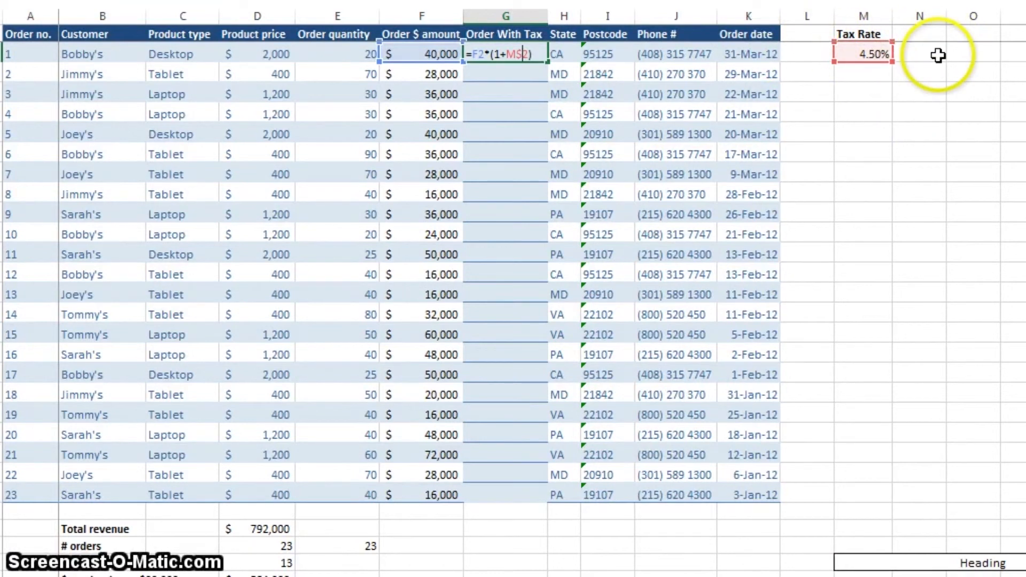
key("Return")
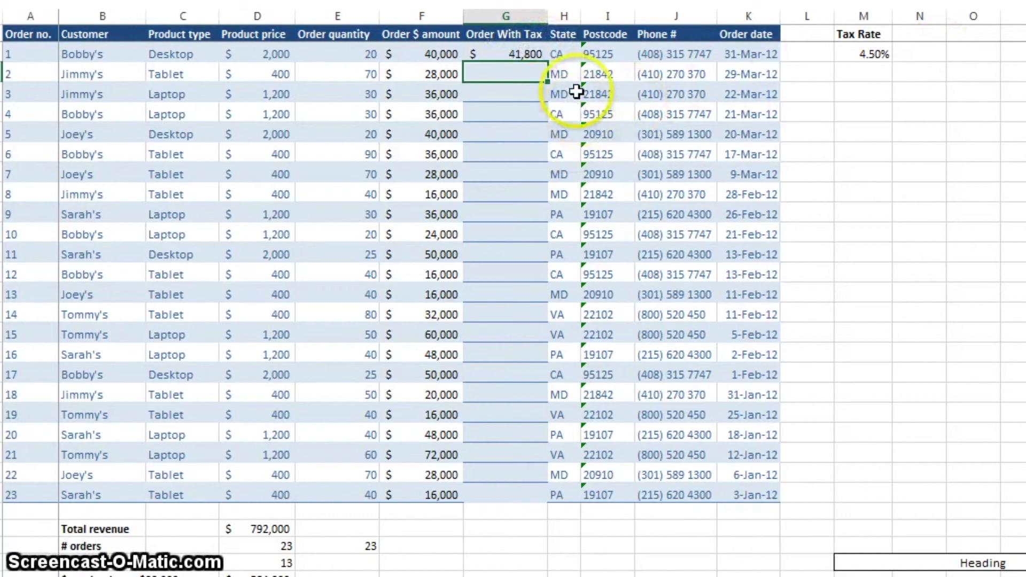
Step: Fill the Order With Tax formula down to order 2 and check the copied formula's references
key("Up")
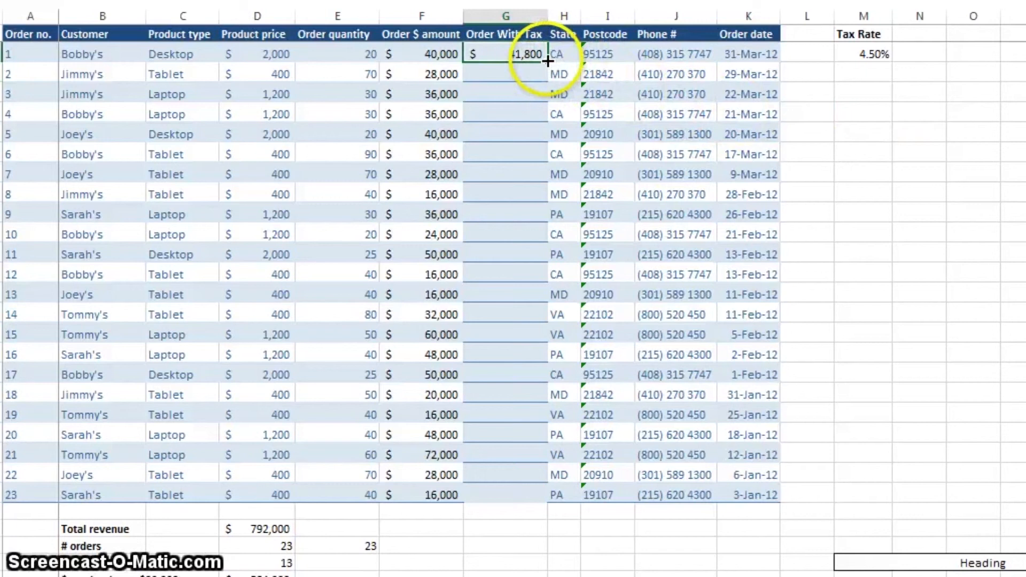
left_click_drag(548, 61, 547, 80)
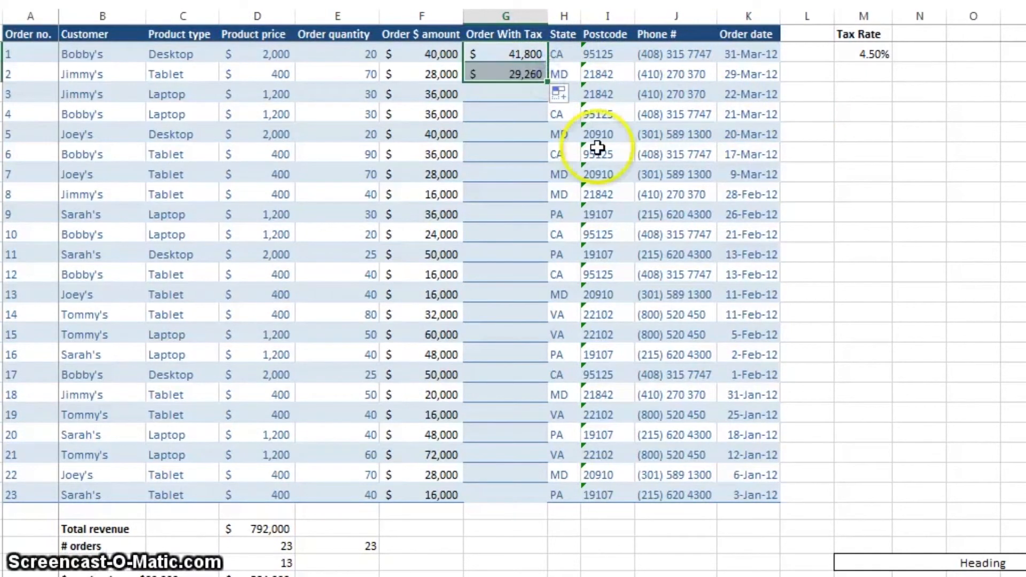
left_click(514, 73)
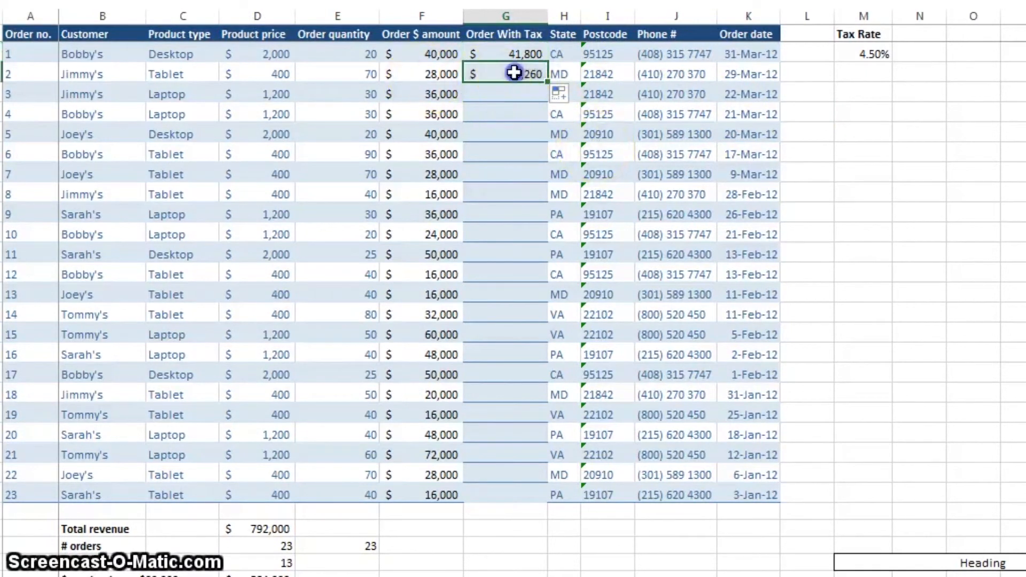
double_click(514, 73)
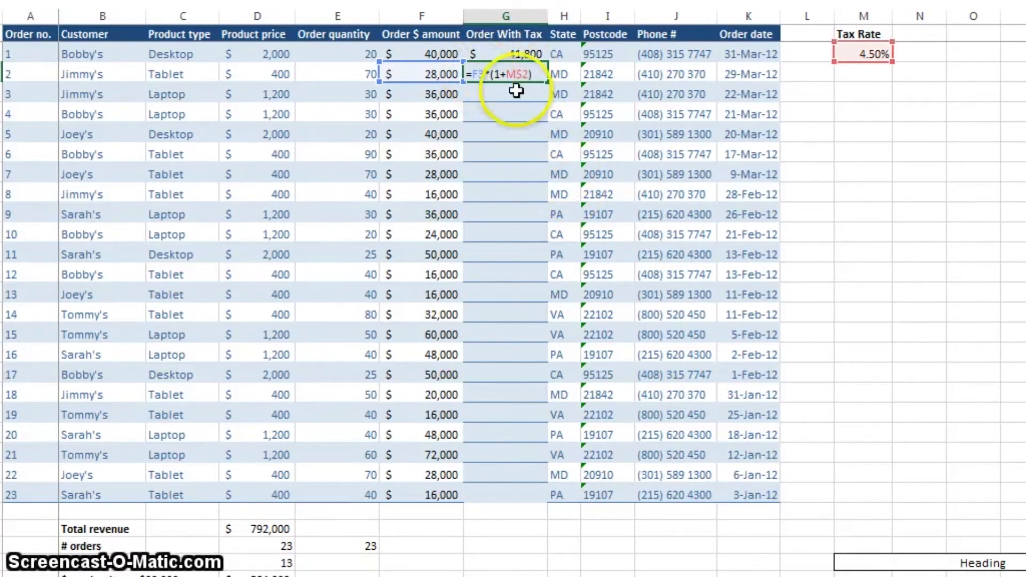
key("Return")
left_click(521, 69)
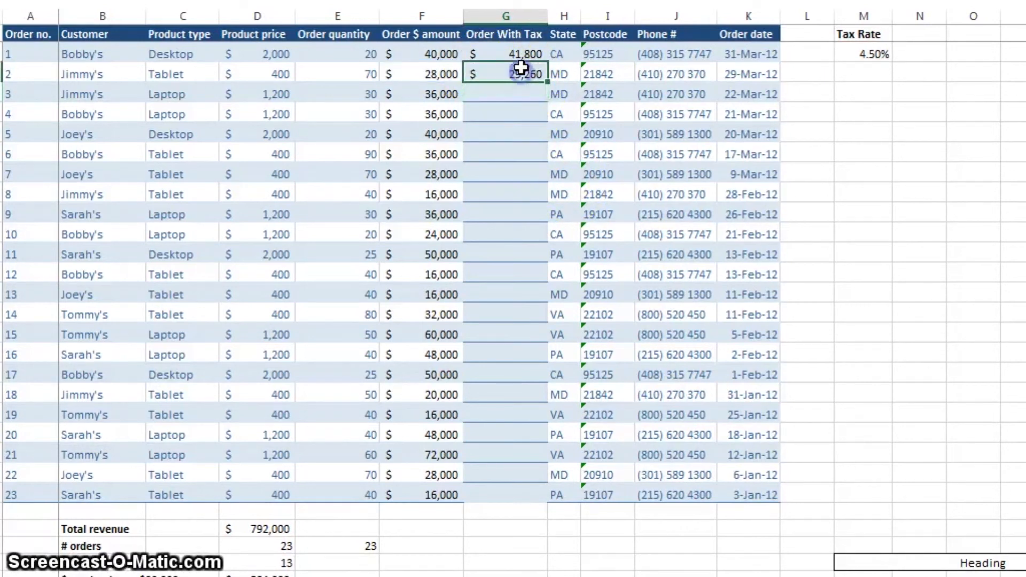
left_click(529, 94)
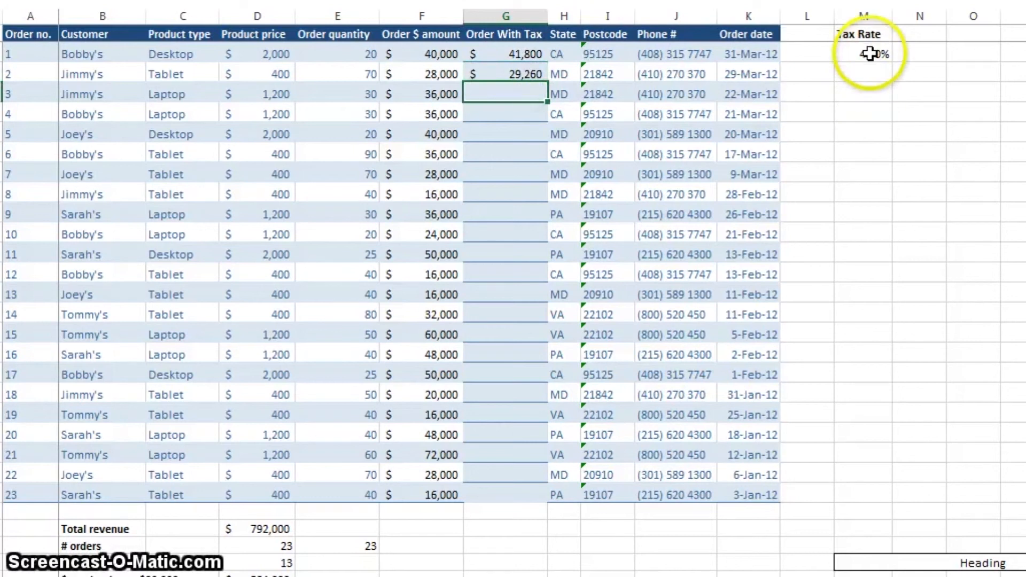
Step: Define the name Tax_Rate with Workbook scope for the tax rate cell M2
left_click(870, 53)
right_click(877, 52)
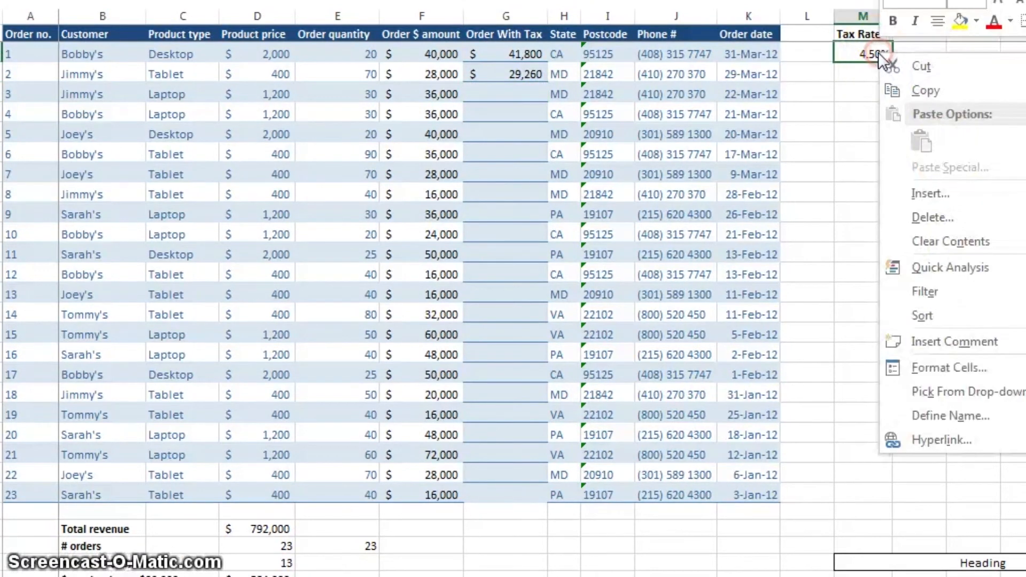
left_click(951, 416)
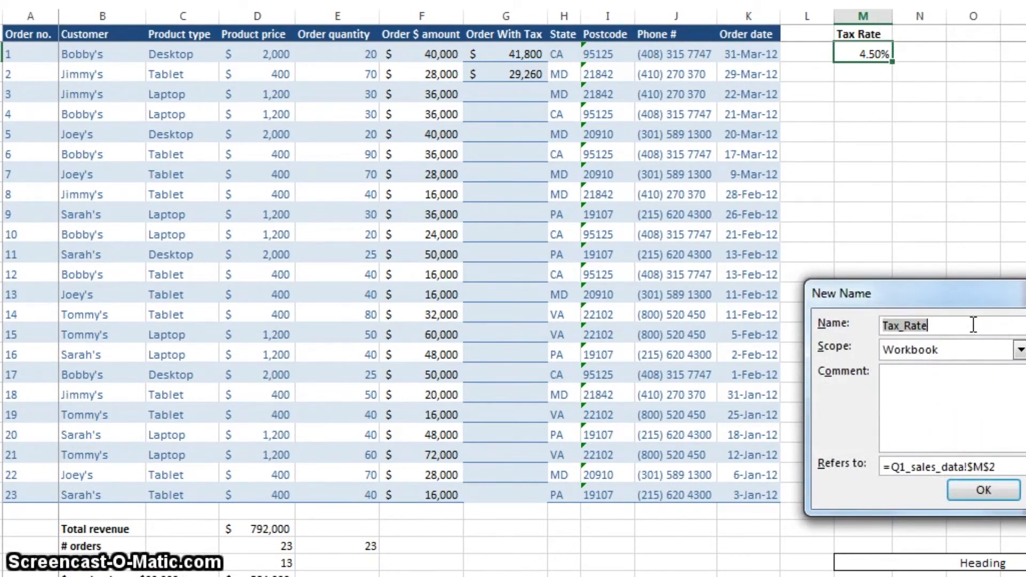
left_click(914, 325)
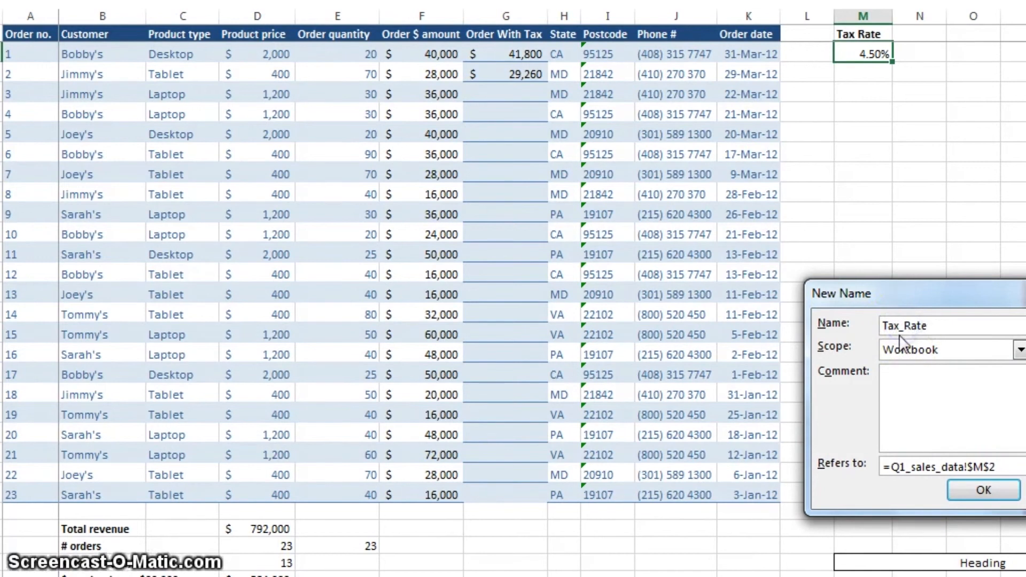
left_click(901, 323)
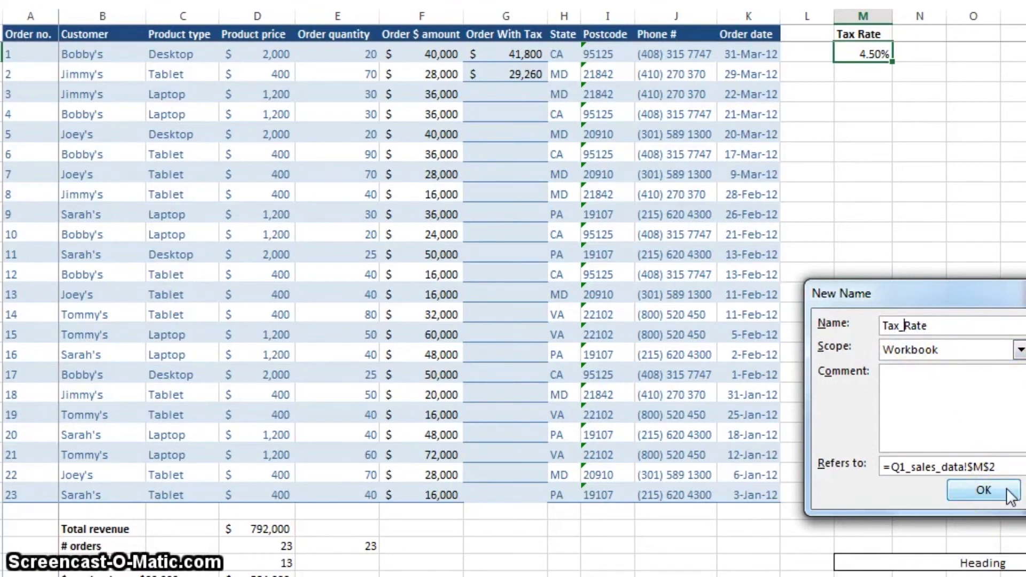
left_click(983, 491)
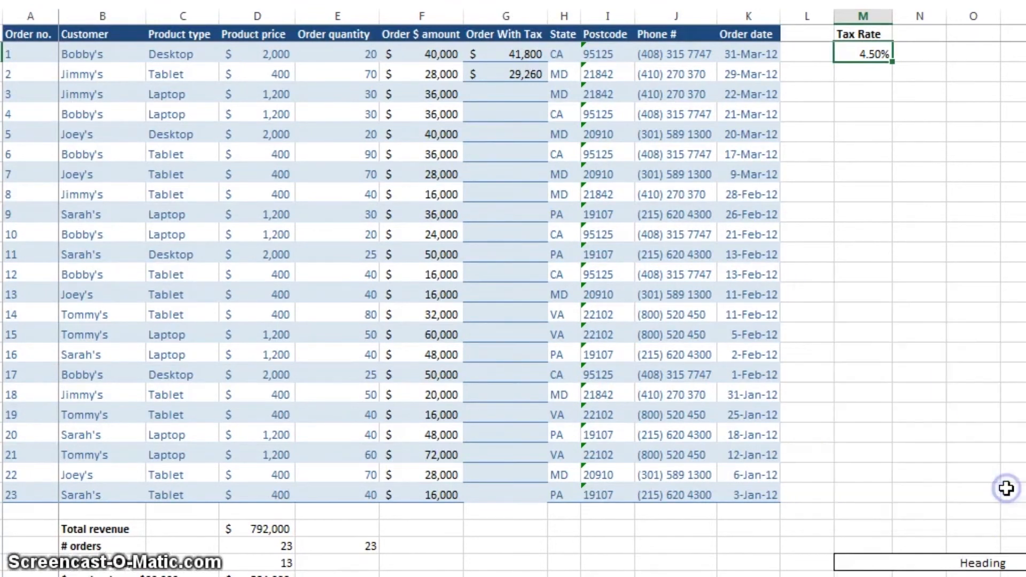
Step: Enter the formula =F4*(1+Tax_Rate) in the Order With Tax cell for order 3
left_click(534, 95)
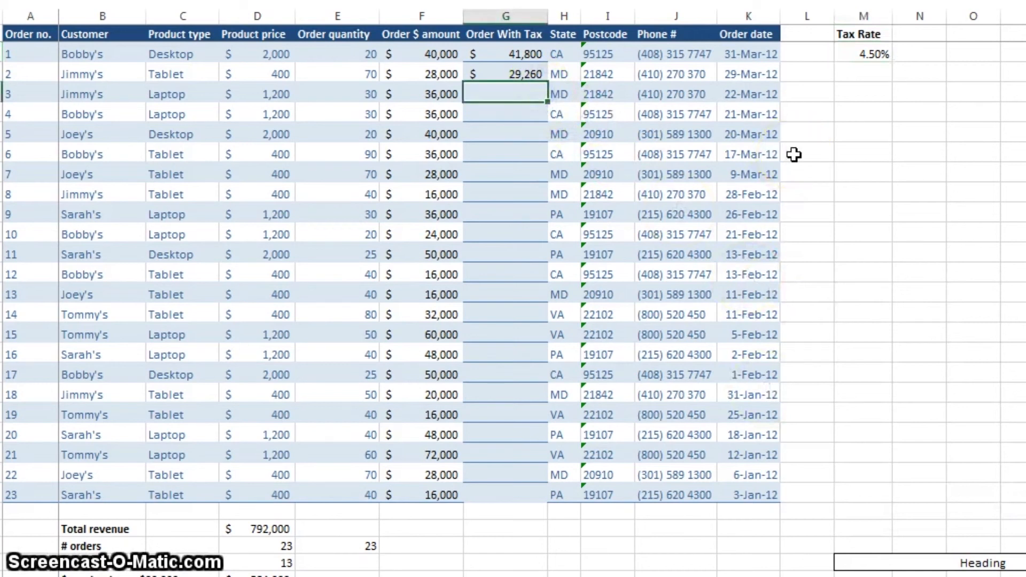
type("=")
key("Left")
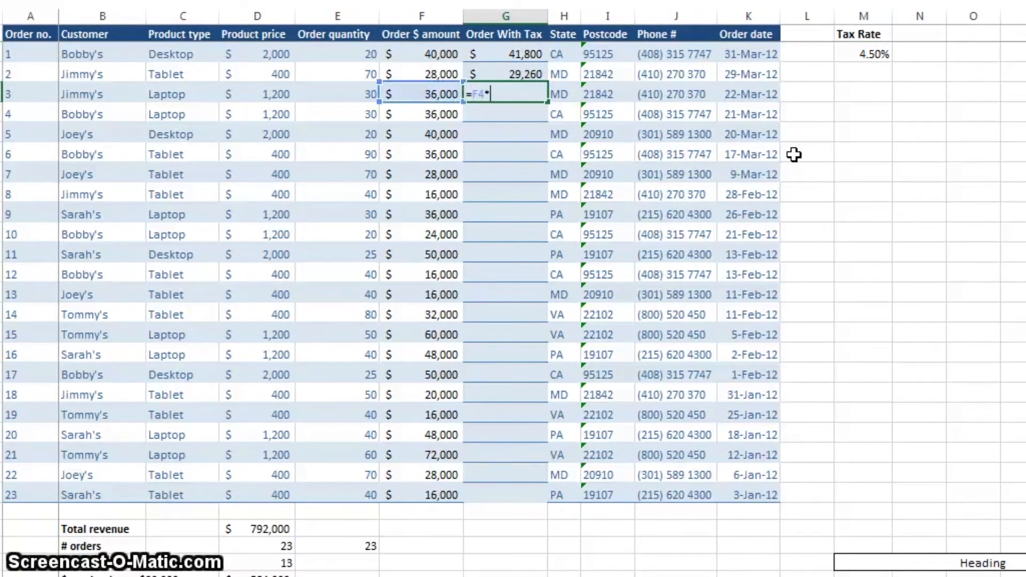
type("*(1")
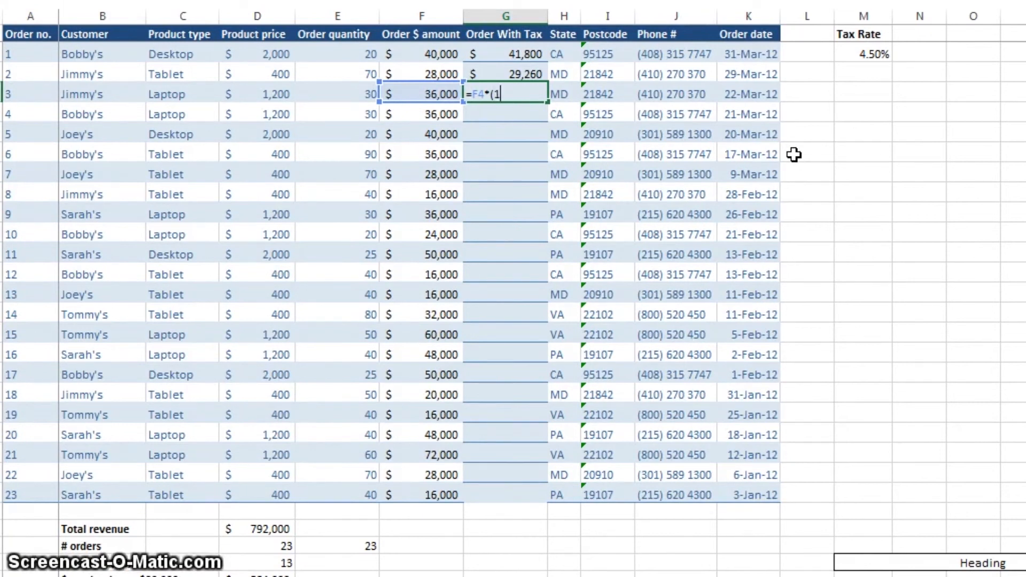
type("+")
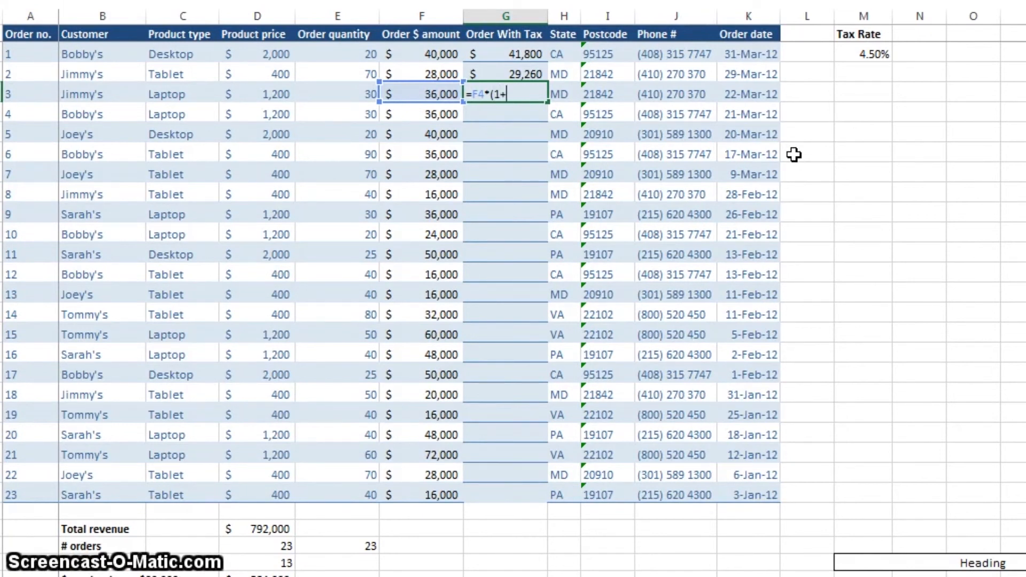
type("Tax")
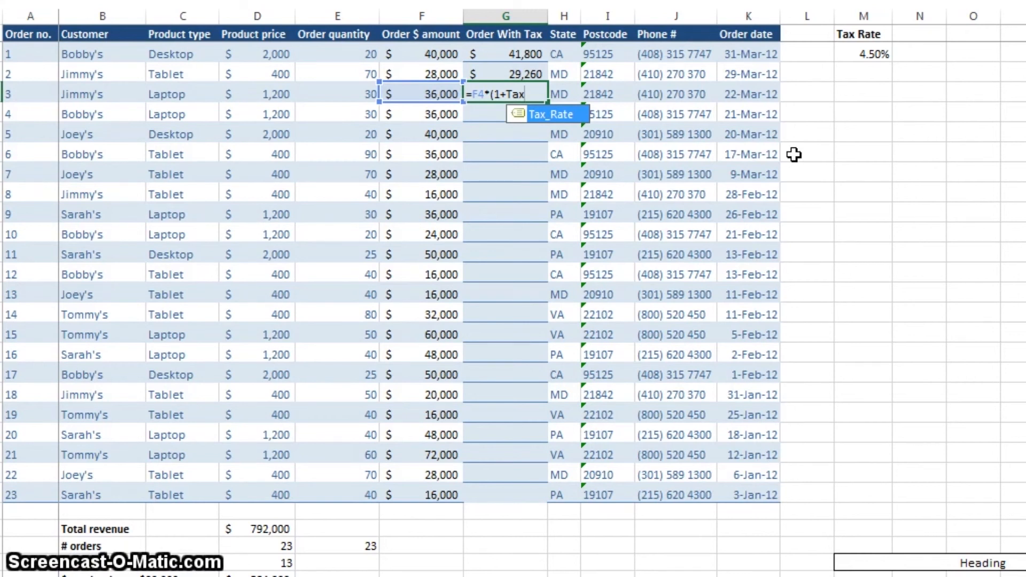
key("Tab")
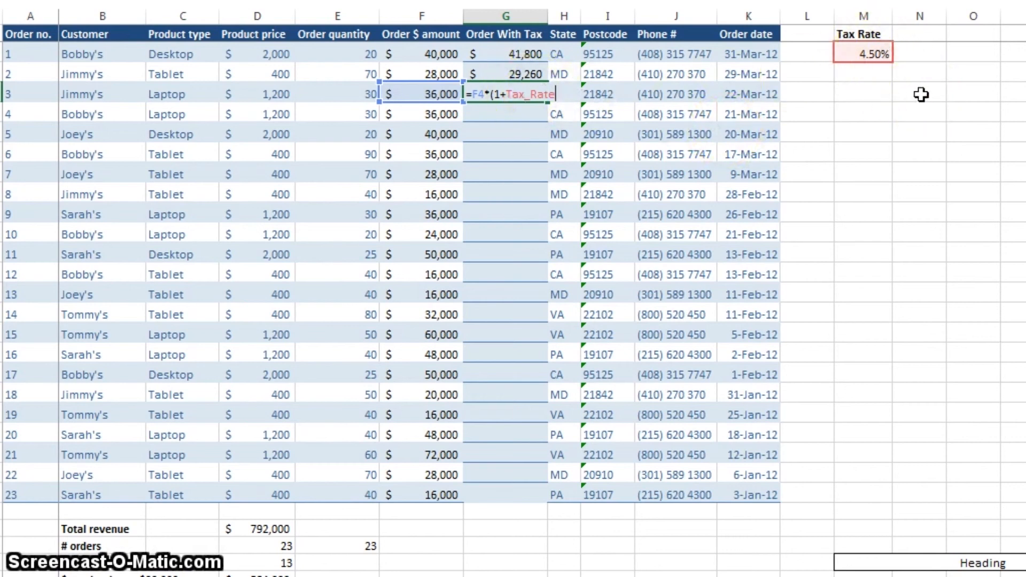
type(")")
key("Return")
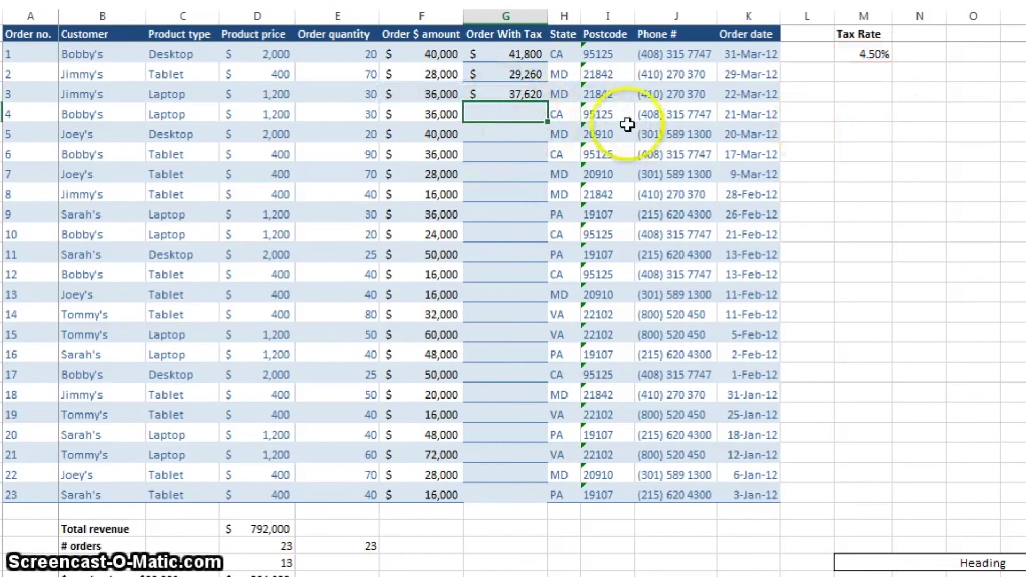
Step: Copy order 3's Order With Tax formula down the column through order 23
left_click(527, 95)
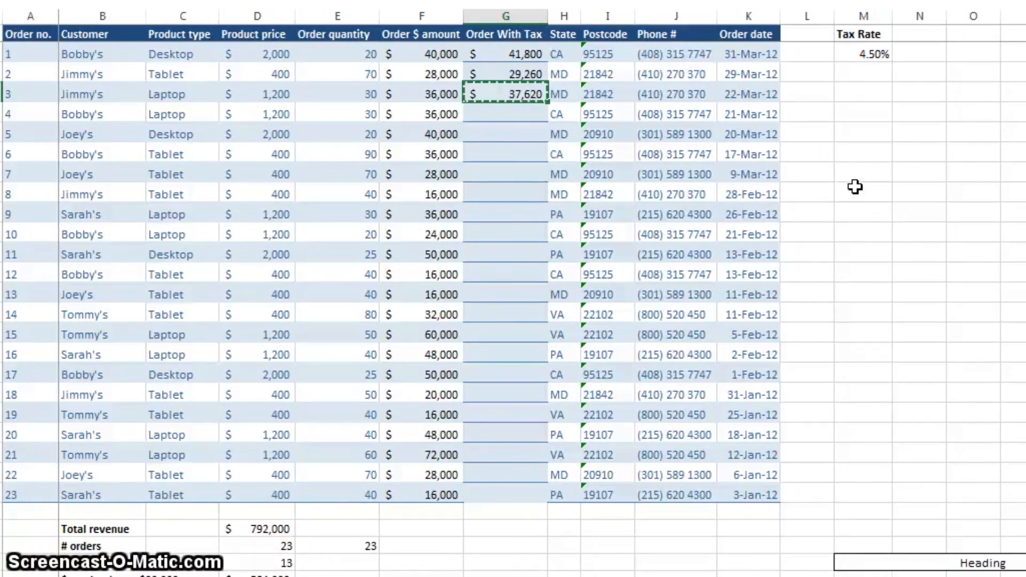
key("shift+Down")
key("shift+Down")
key("shift+Down")
key("shift+Down")
key("shift+Down")
key("shift+Down")
key("shift+Down")
key("shift+Down")
key("shift+Down")
key("shift+Down")
key("shift+Down")
key("shift+Down")
key("shift+Down")
key("shift+Down")
key("shift+Down")
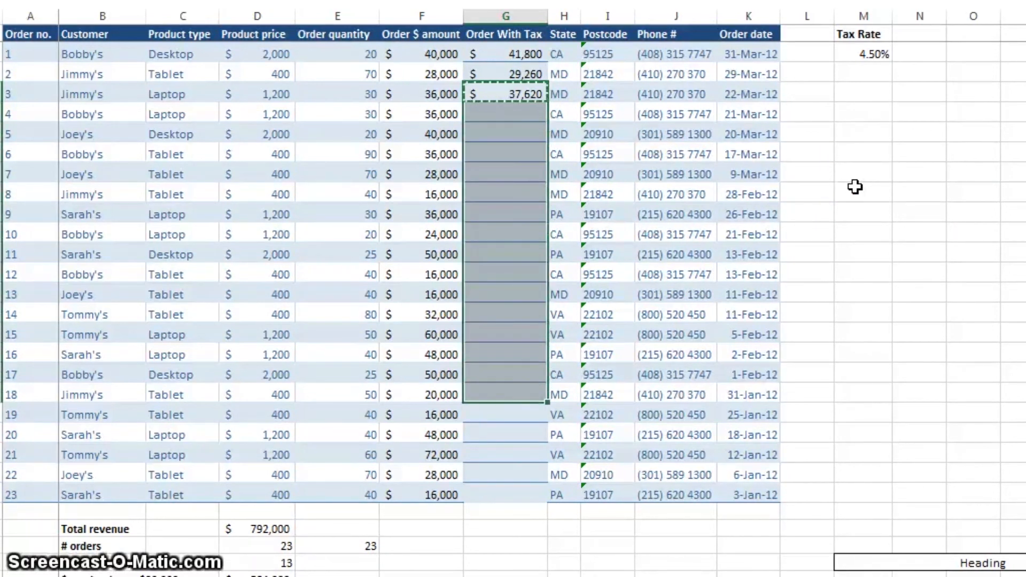
key("shift+Down")
key("shift+Down")
key("shift+Down")
key("shift+Down")
key("shift+Down")
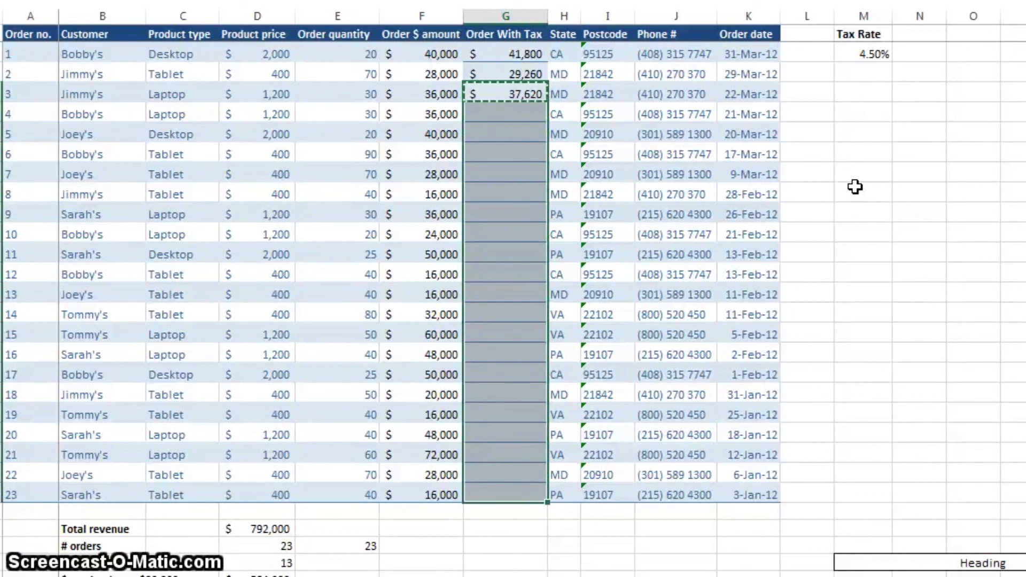
key("ctrl+v")
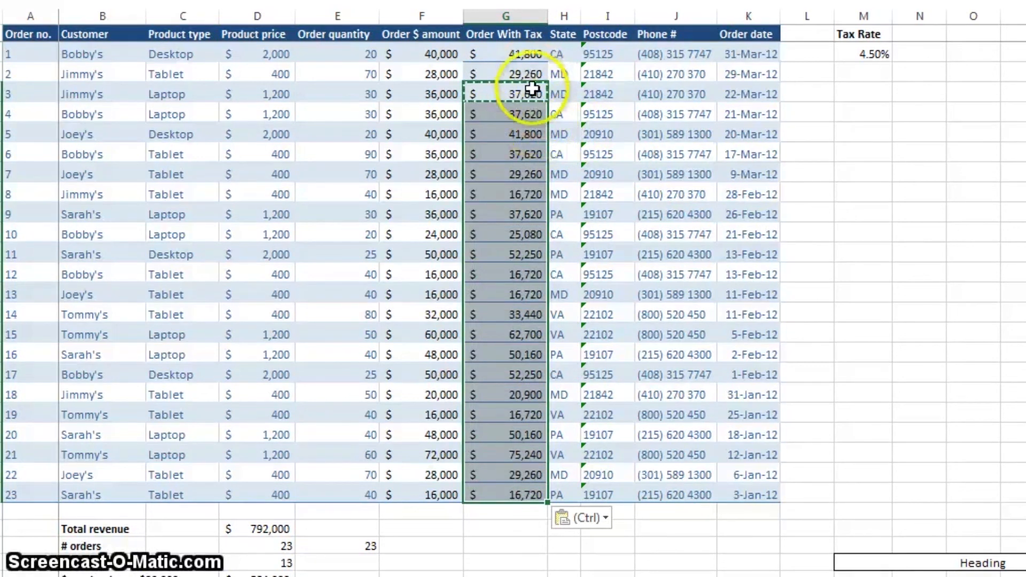
Step: Inspect the copied Order With Tax formulas for orders 4 to 7
double_click(526, 109)
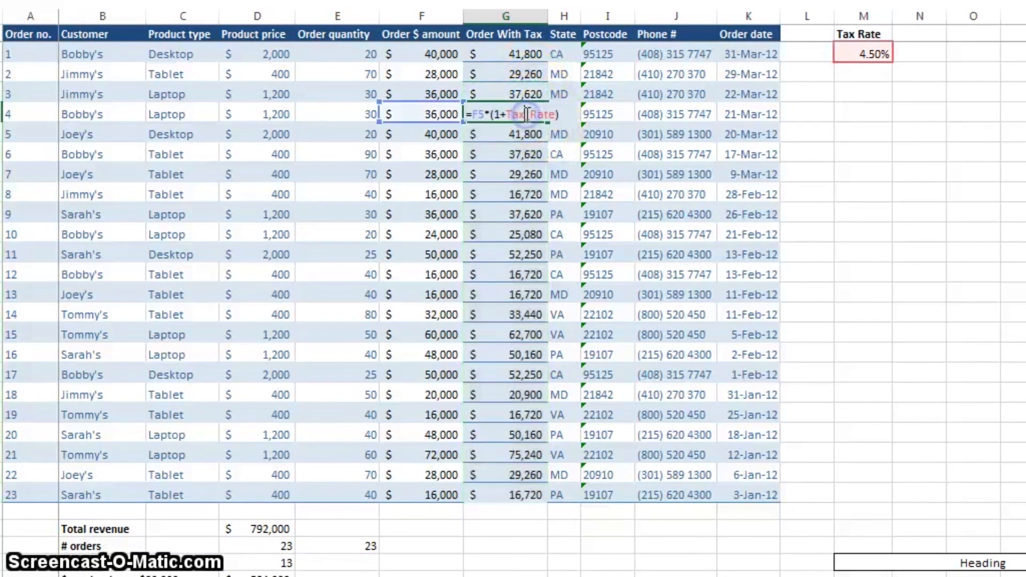
double_click(530, 141)
double_click(526, 134)
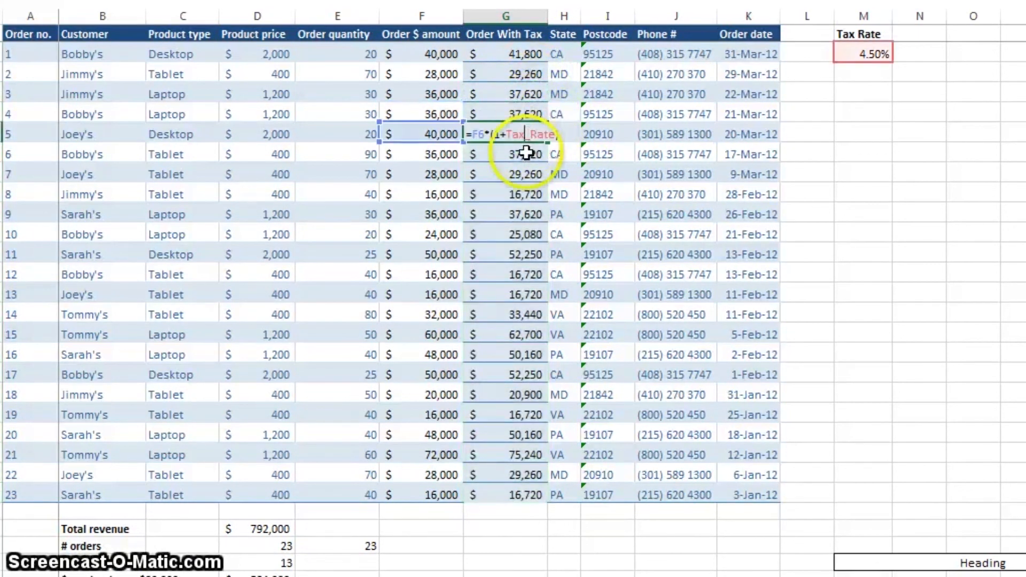
double_click(526, 154)
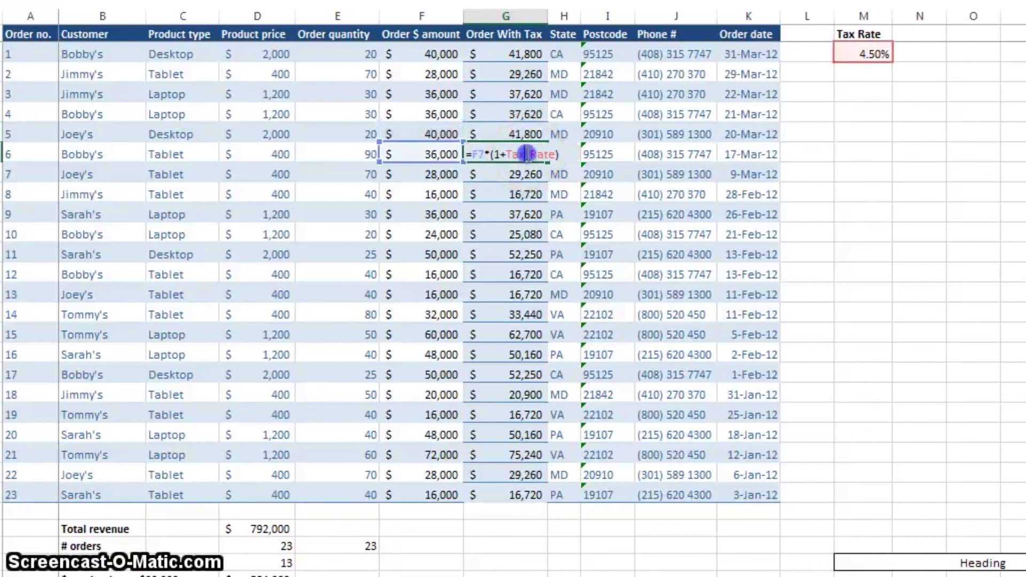
double_click(528, 180)
double_click(527, 175)
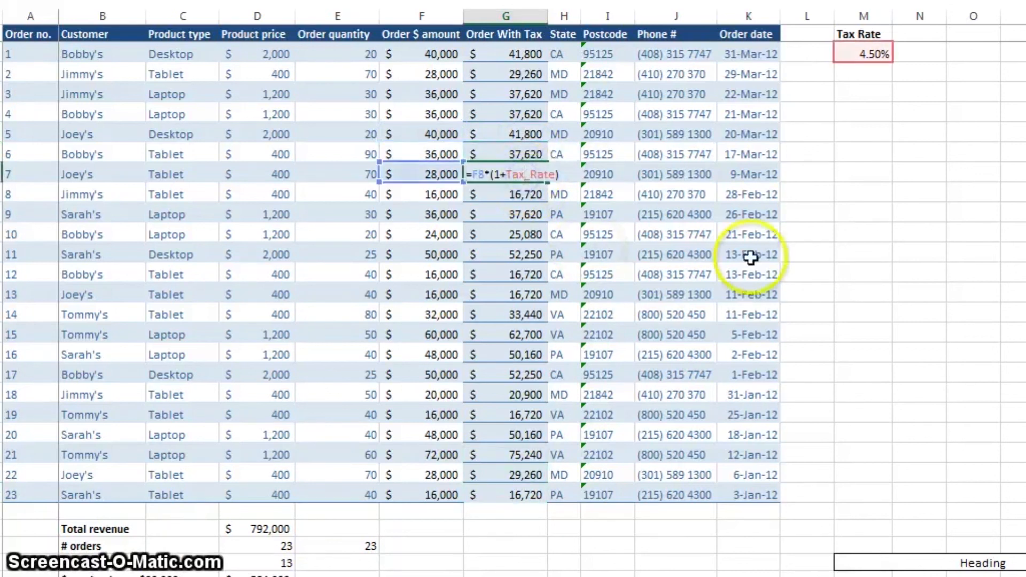